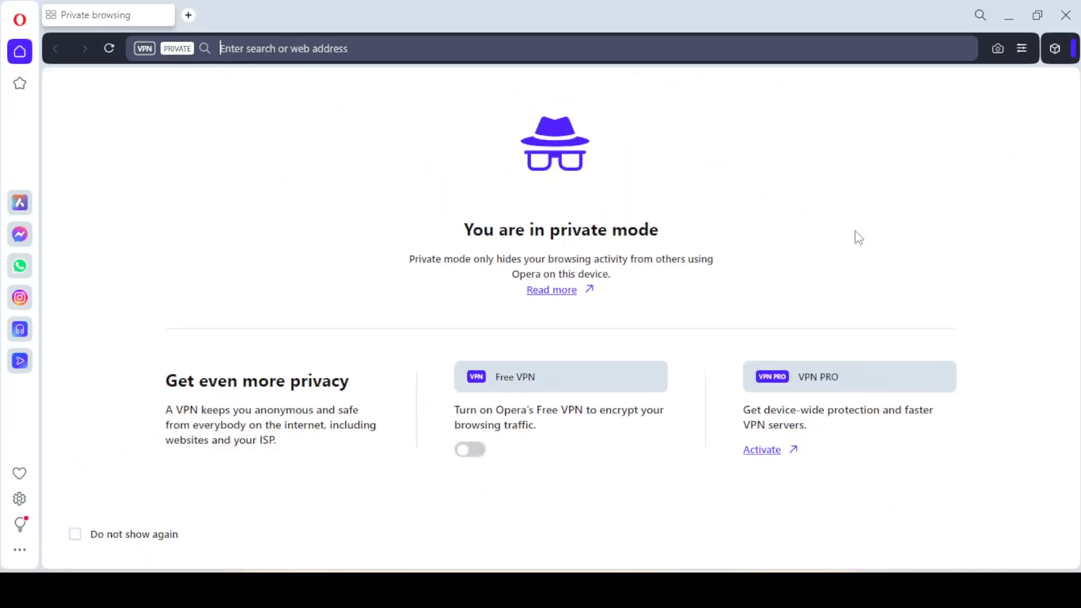
Step: Search the web for "rtps bihar" and open the Government of Bihar RTPS portal from the results
key(ctrl+l)
text(rt)
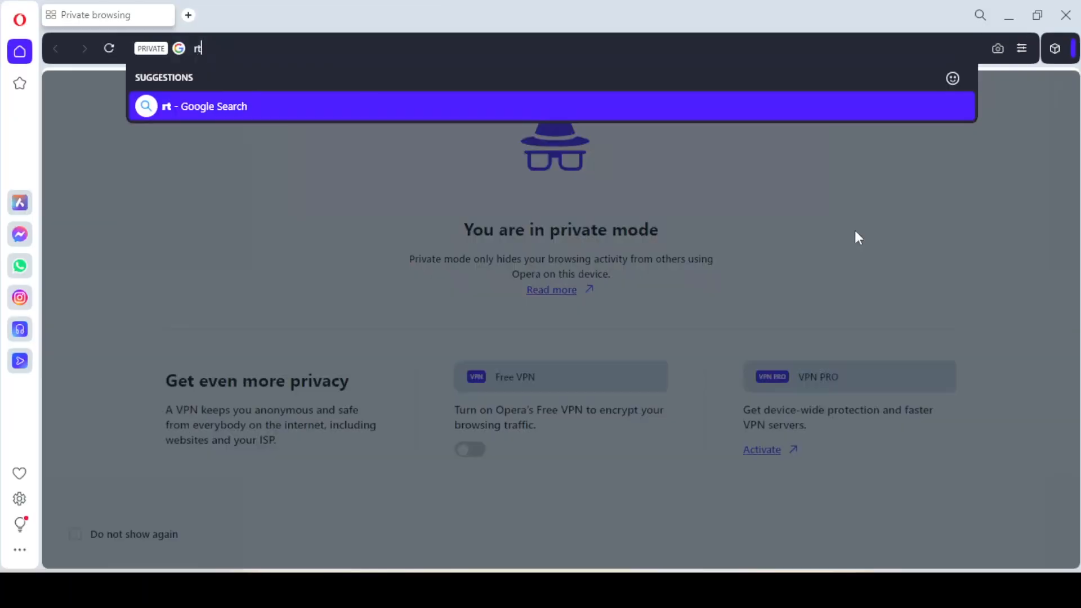
text(ps bihar)
key(Return)
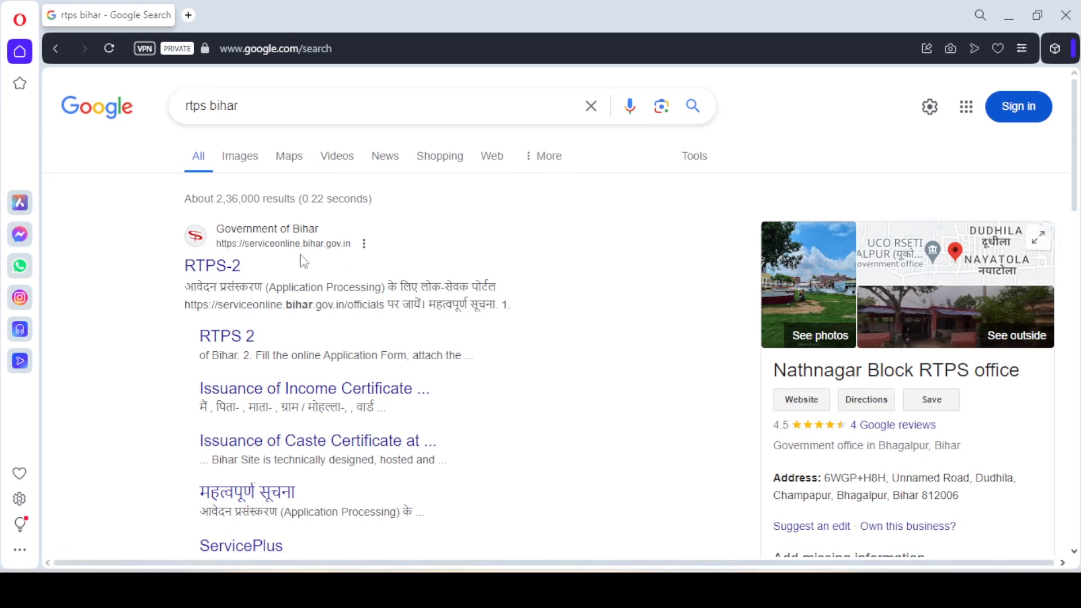
click(217, 270)
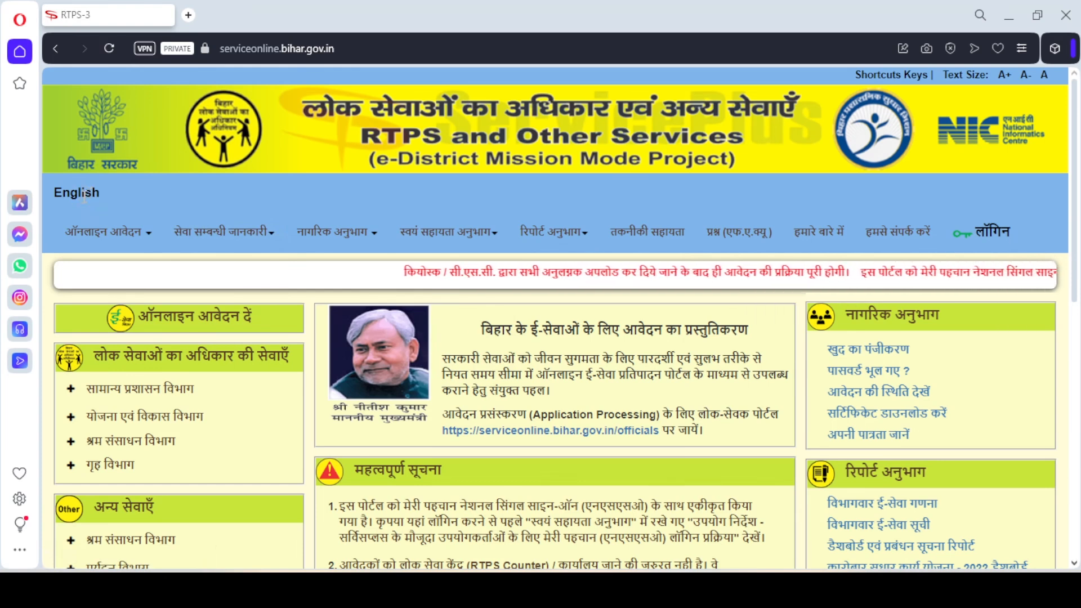
Step: Switch the portal to English and open the Block Level application for a caste certificate under the General Administration Department
click(62, 193)
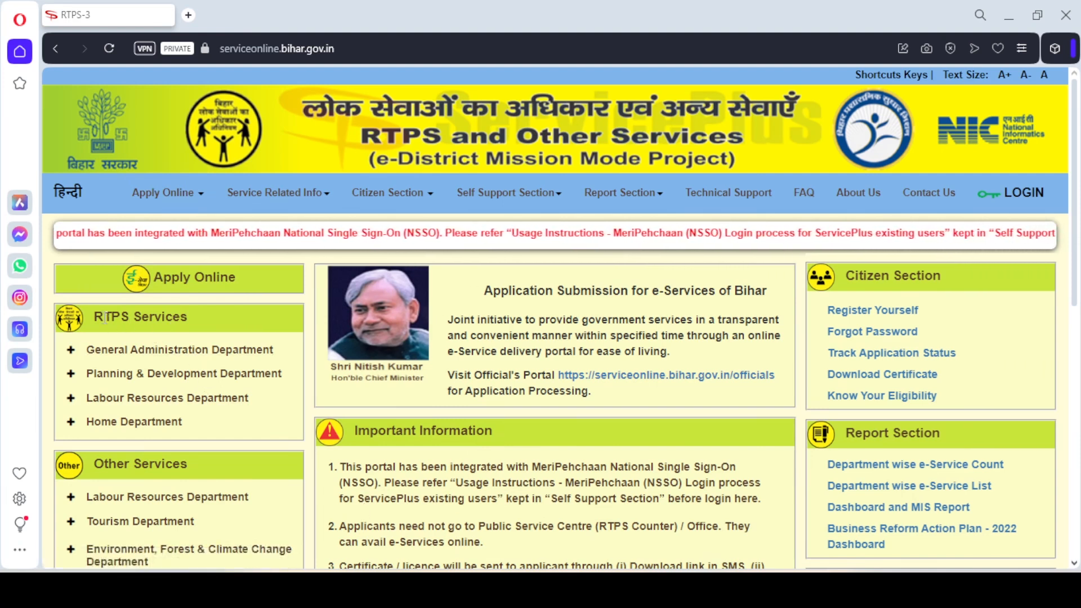
click(102, 356)
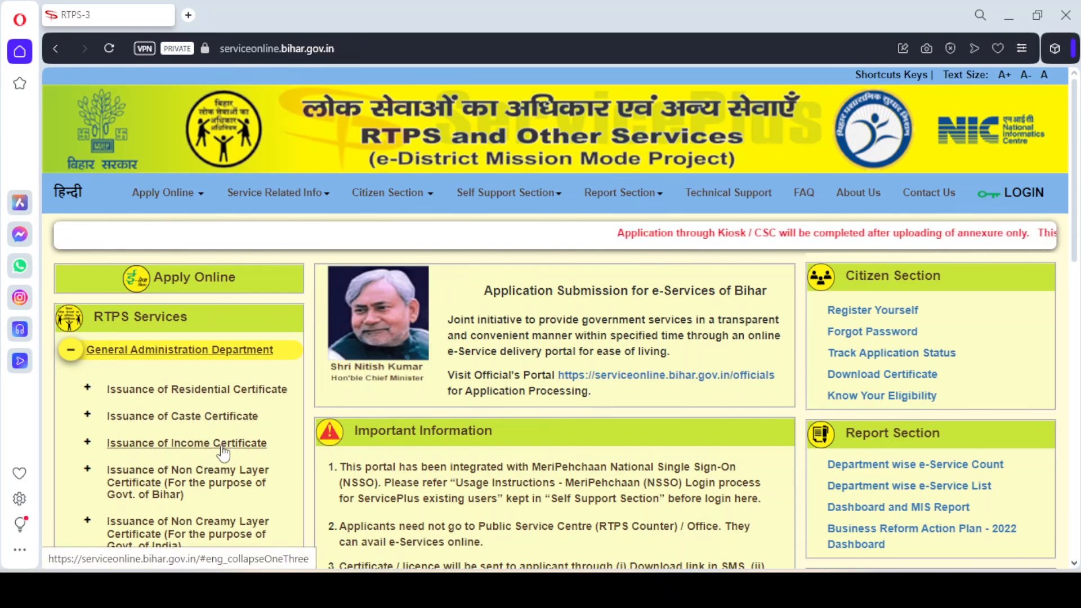
click(205, 422)
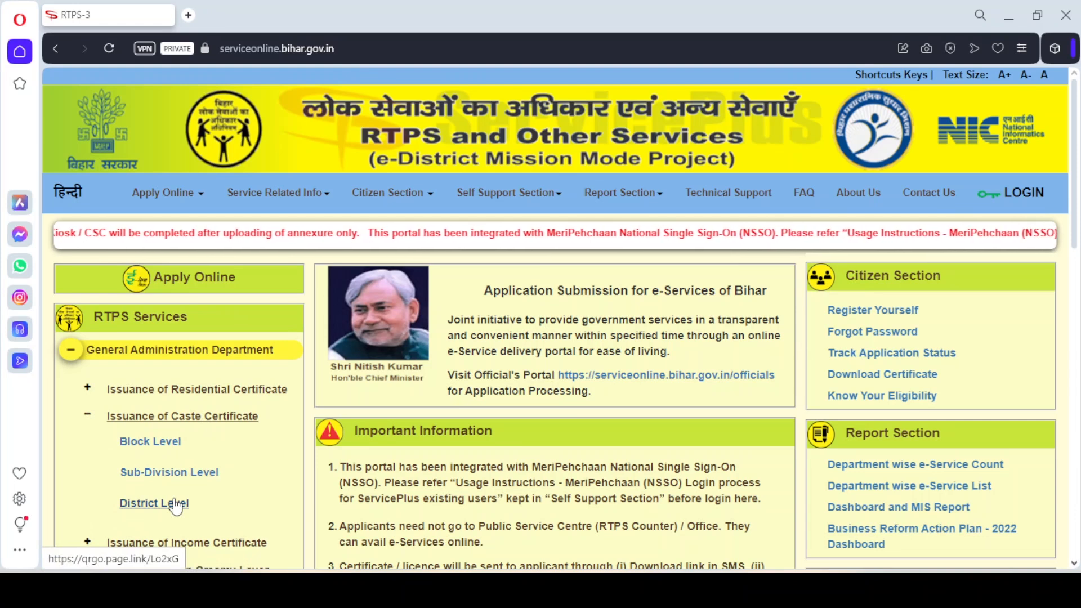
click(166, 445)
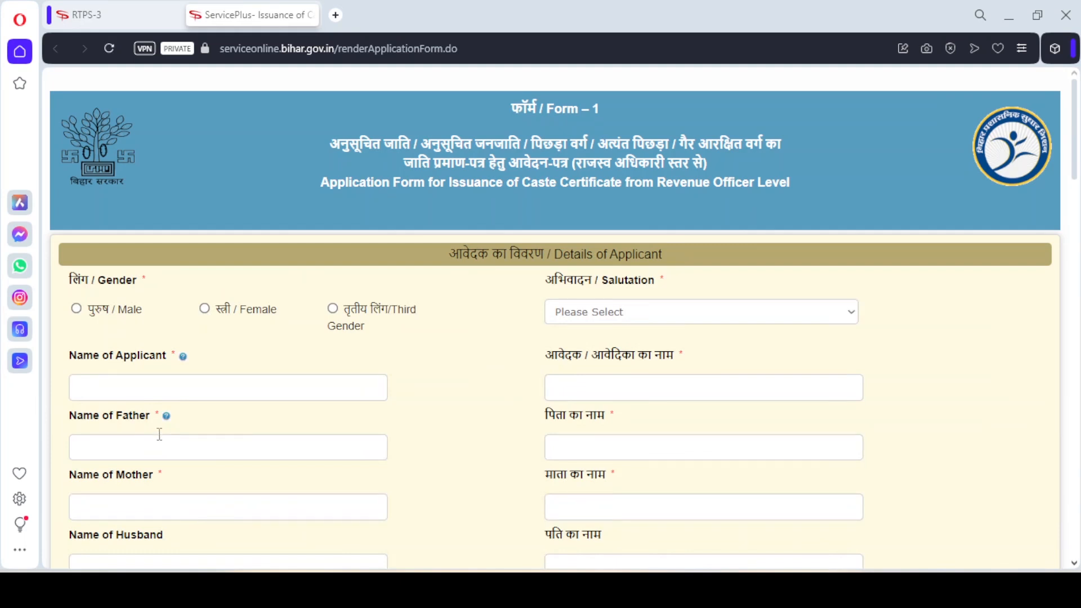
Step: Set the applicant's gender to Male and keep the salutation as कोई अभिवादन नहीं
click(77, 309)
click(667, 318)
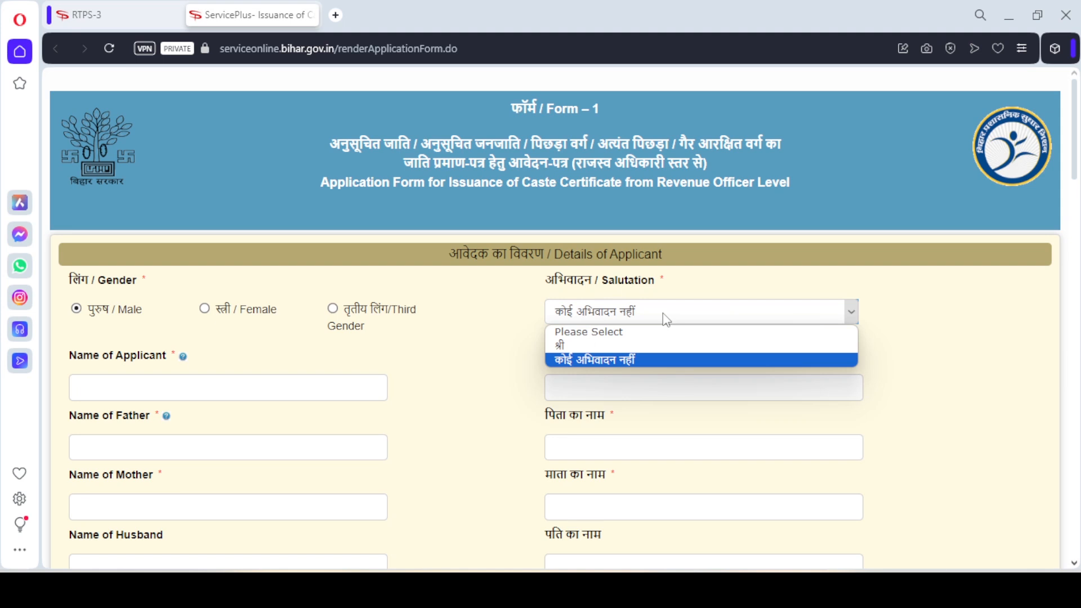
click(667, 320)
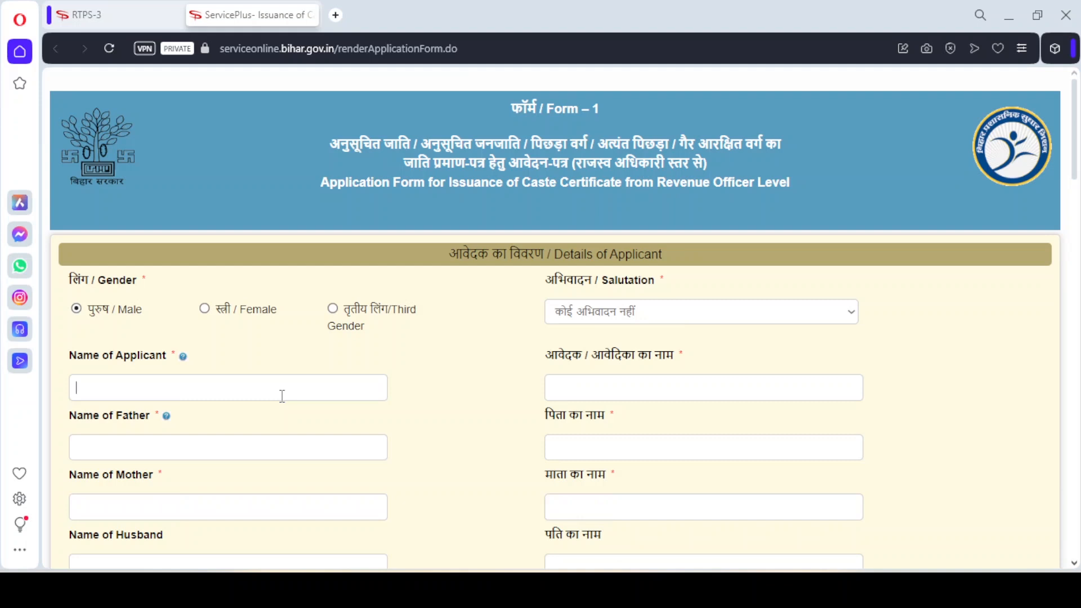
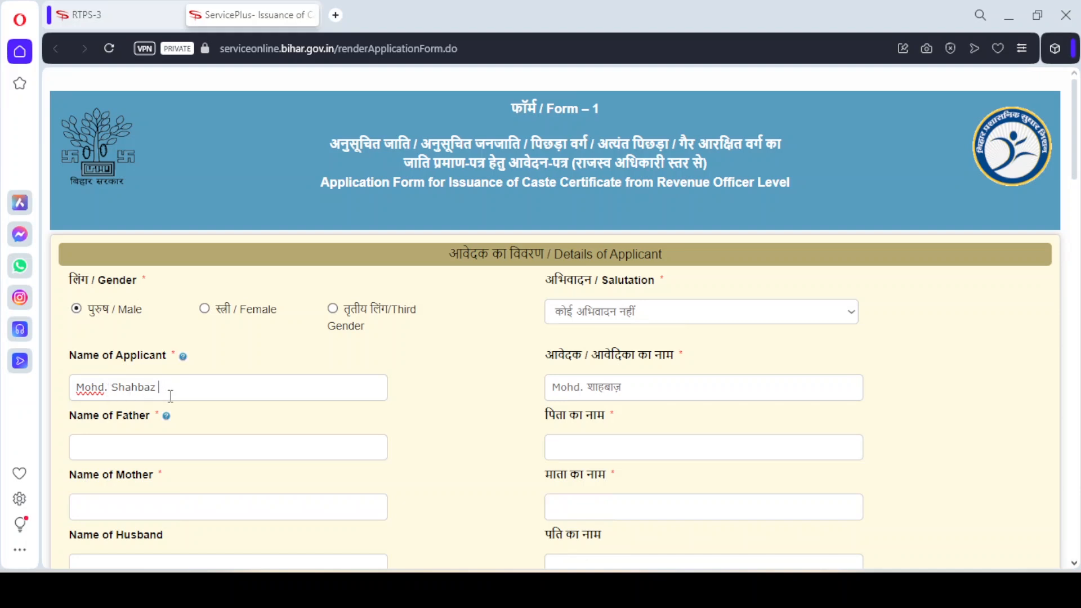
Step: Enter the applicant's name in English and replace the untransliterated first word of the Hindi name with its Hindi spelling
click(586, 387)
key(shift+Left)
key(shift+Left)
key(shift+Left)
key(shift+Left)
key(shift+Left)
key(BackSpace)
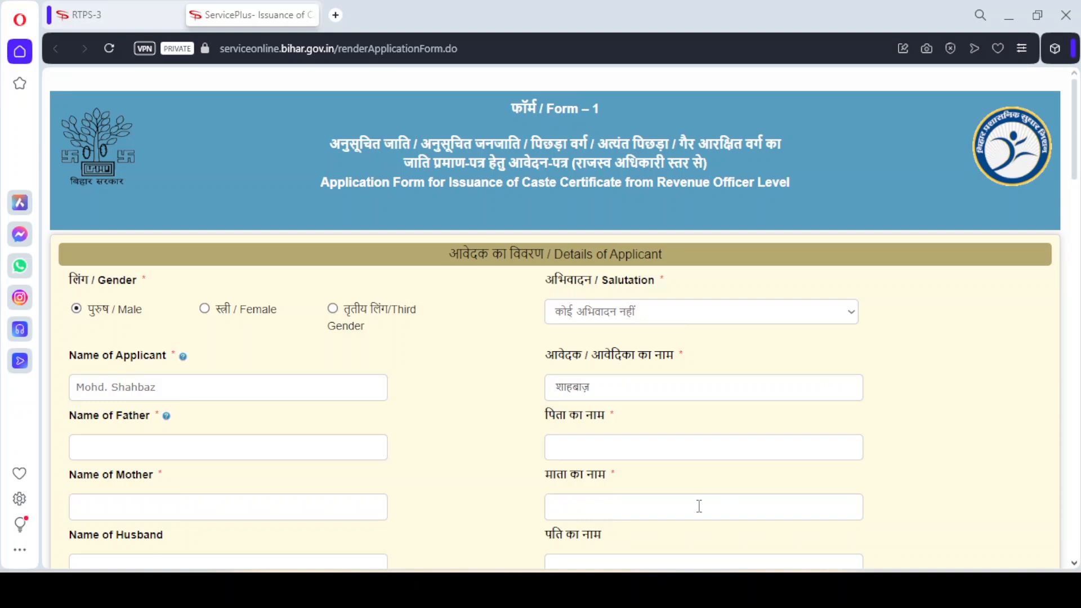
text(मोहम्मद)
Step: Examine the family, contact, address and photograph fields, and the profession, category and caste choices in the Others section
scroll(1077, 179, down, 1)
drag(1076, 179, 1077, 204)
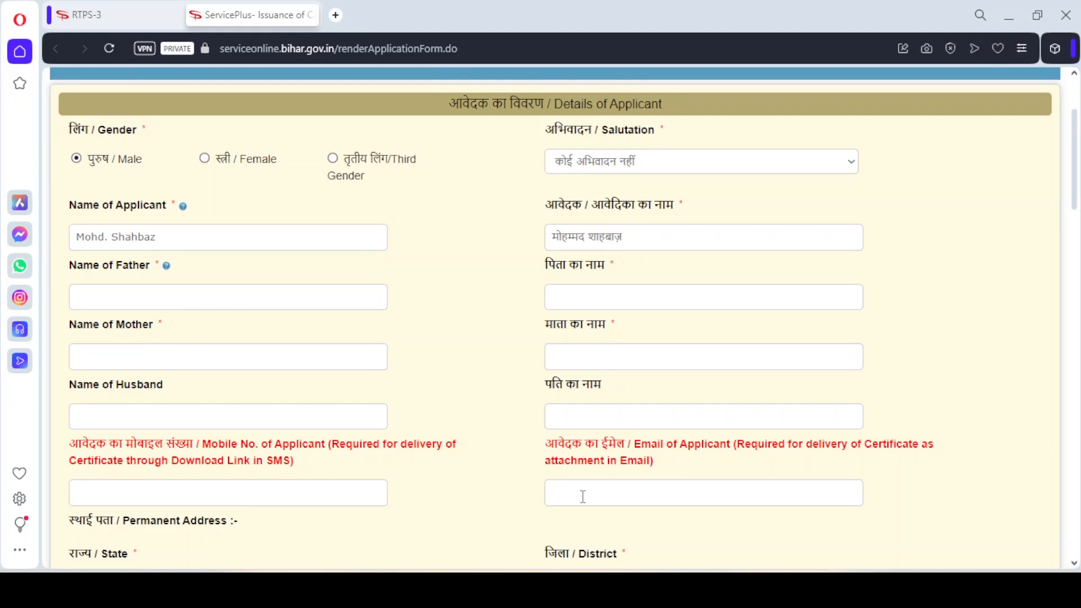
drag(1078, 200, 1078, 286)
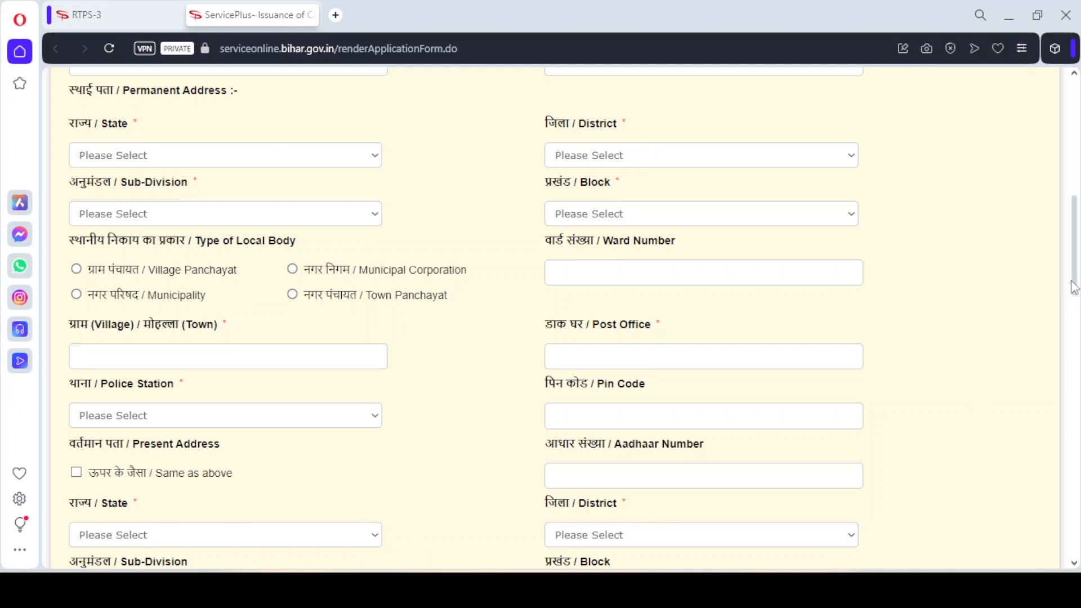
drag(1076, 288, 1076, 375)
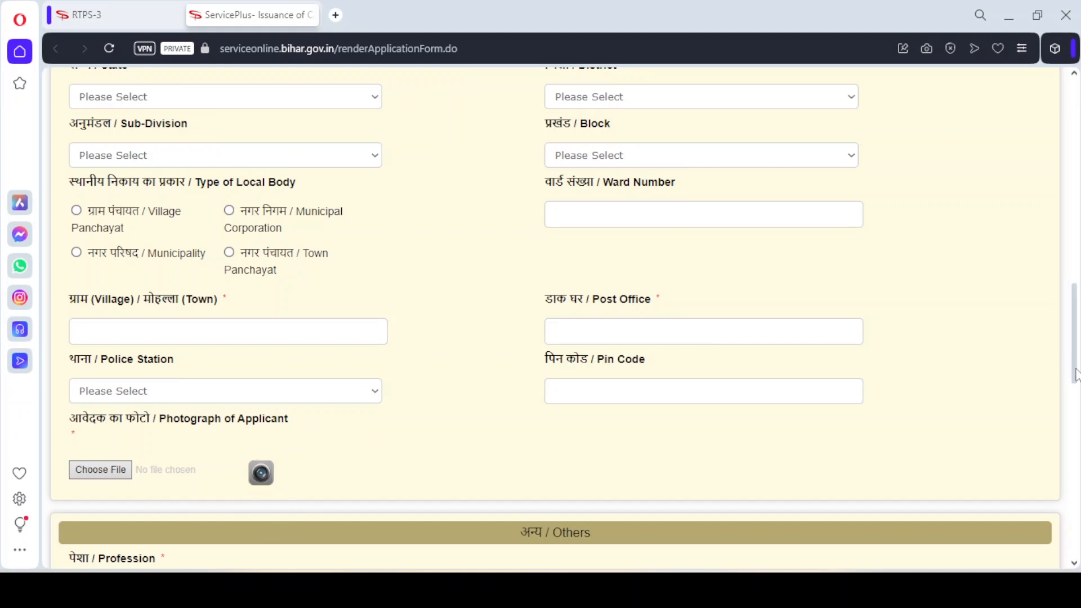
drag(1077, 378, 1078, 397)
scroll(826, 364, down, 3)
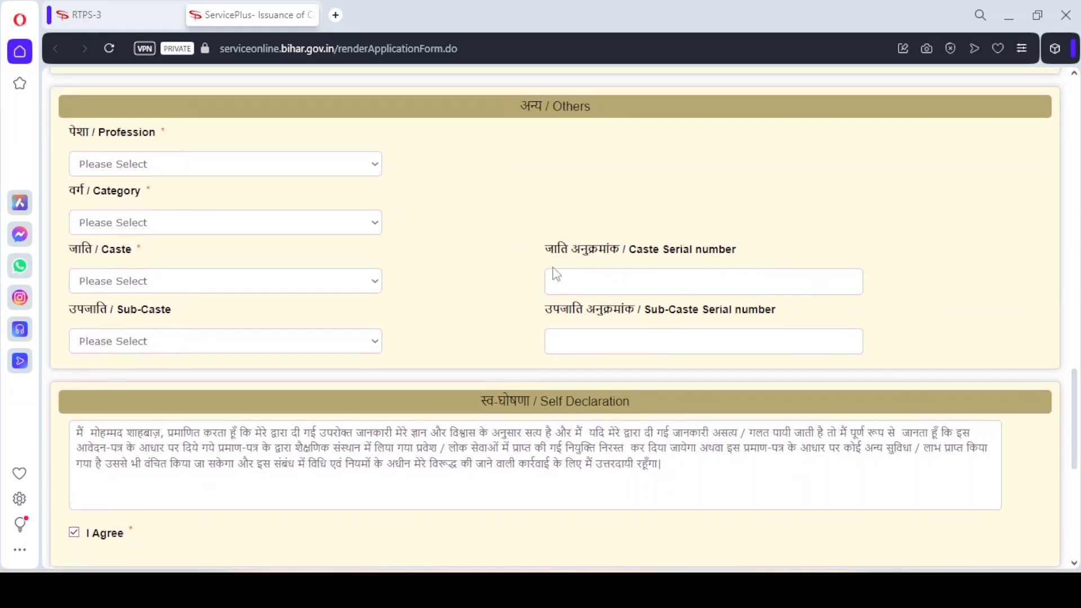
click(228, 167)
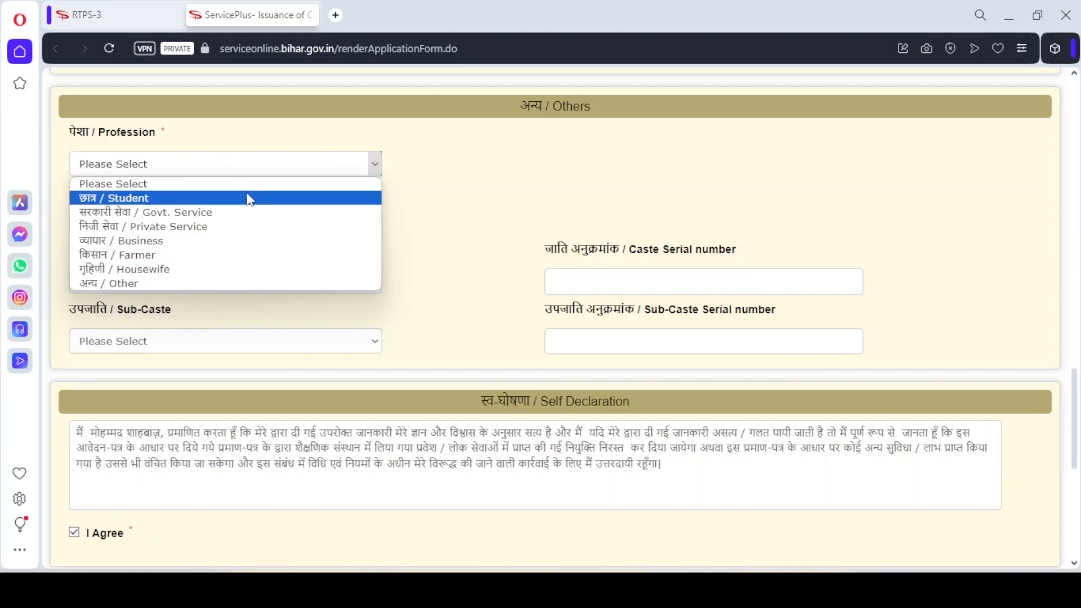
click(433, 167)
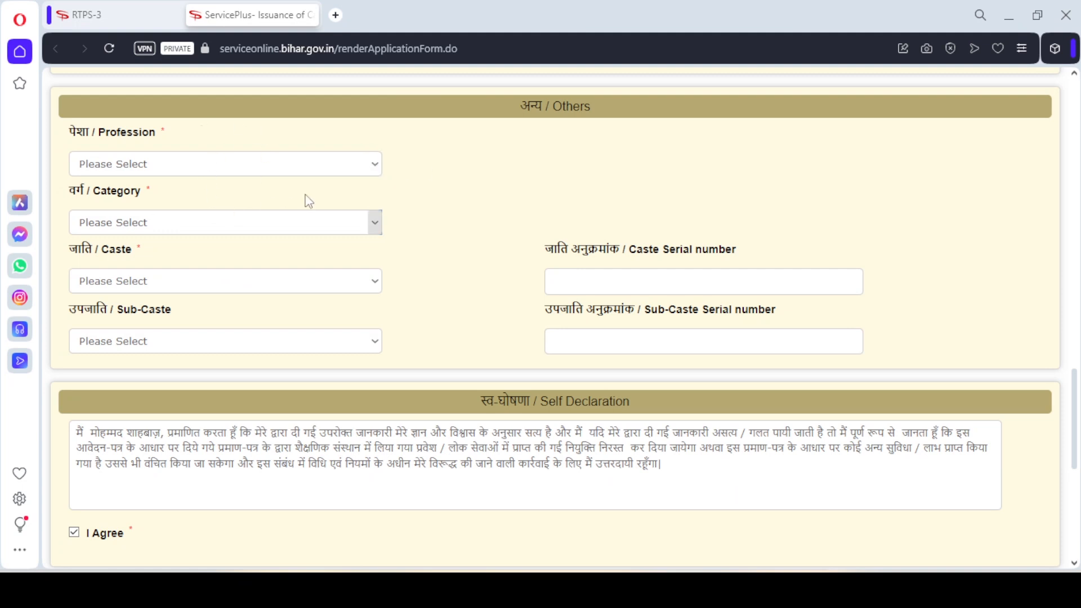
click(333, 220)
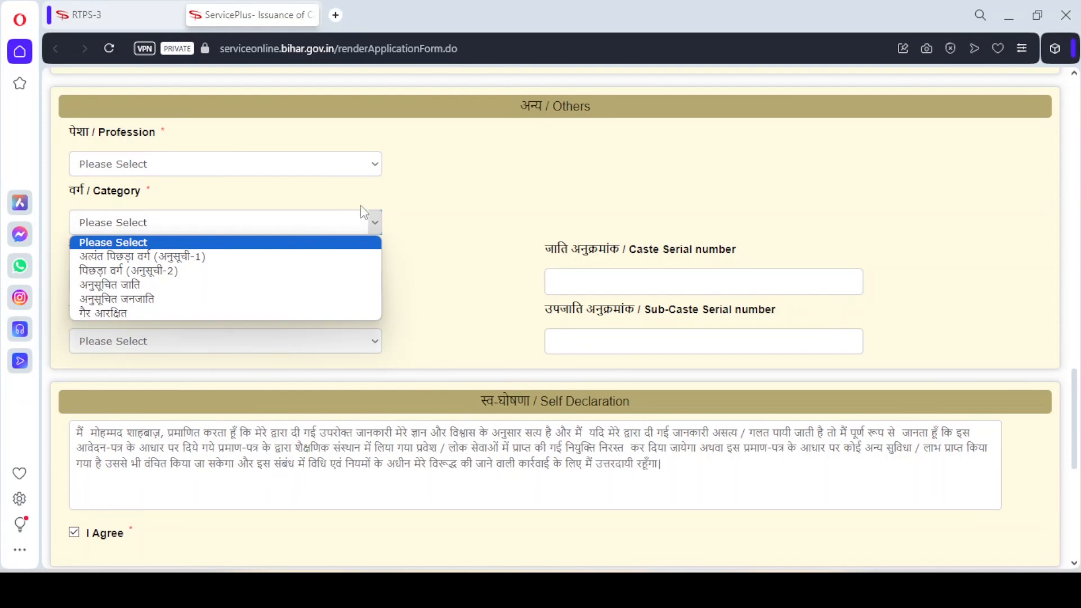
click(458, 235)
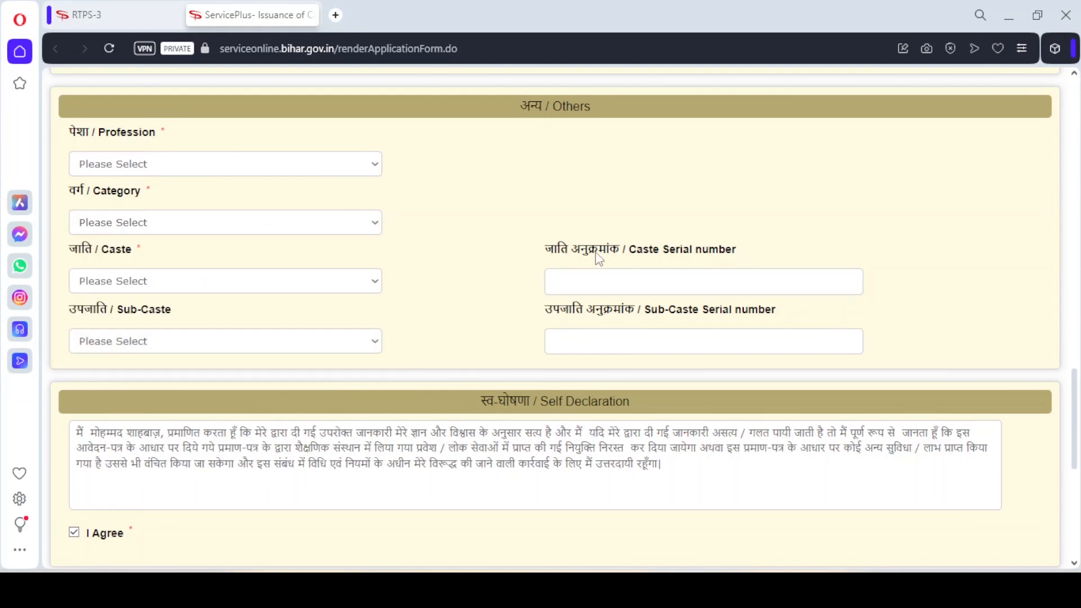
click(360, 287)
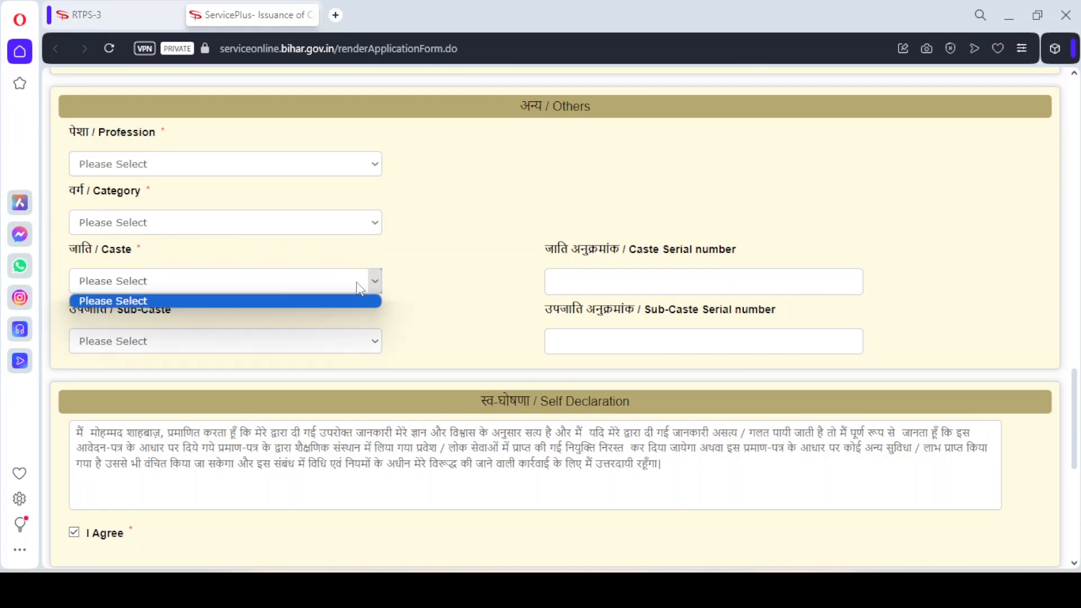
click(444, 272)
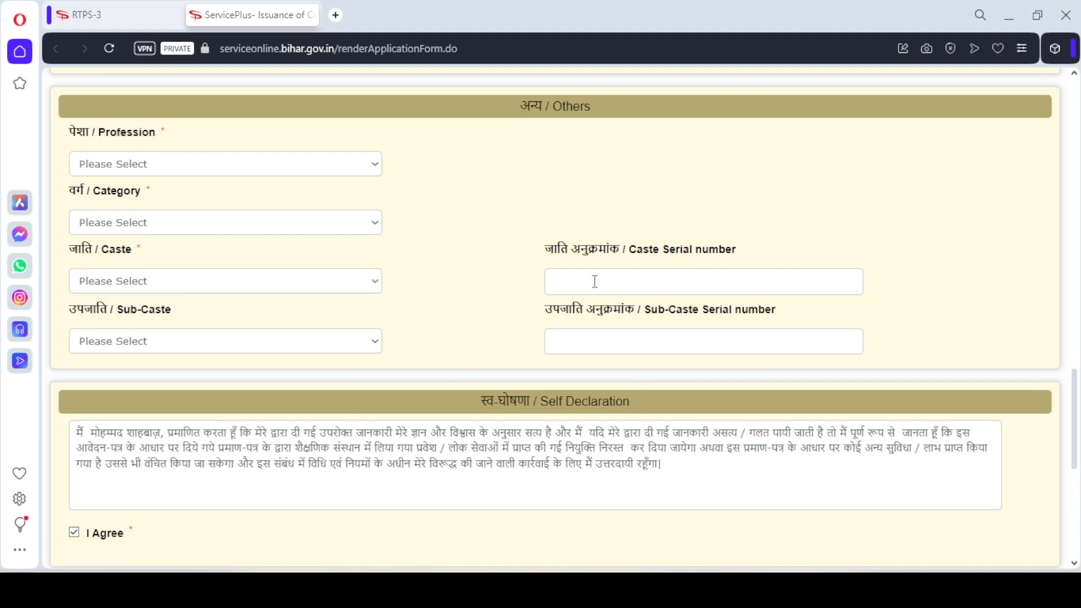
Step: Set the category to अत्यंत पिछड़ा वर्ग (अनुसूची-1) and the caste to Kulhaiya, and check the sub-caste choices
click(341, 222)
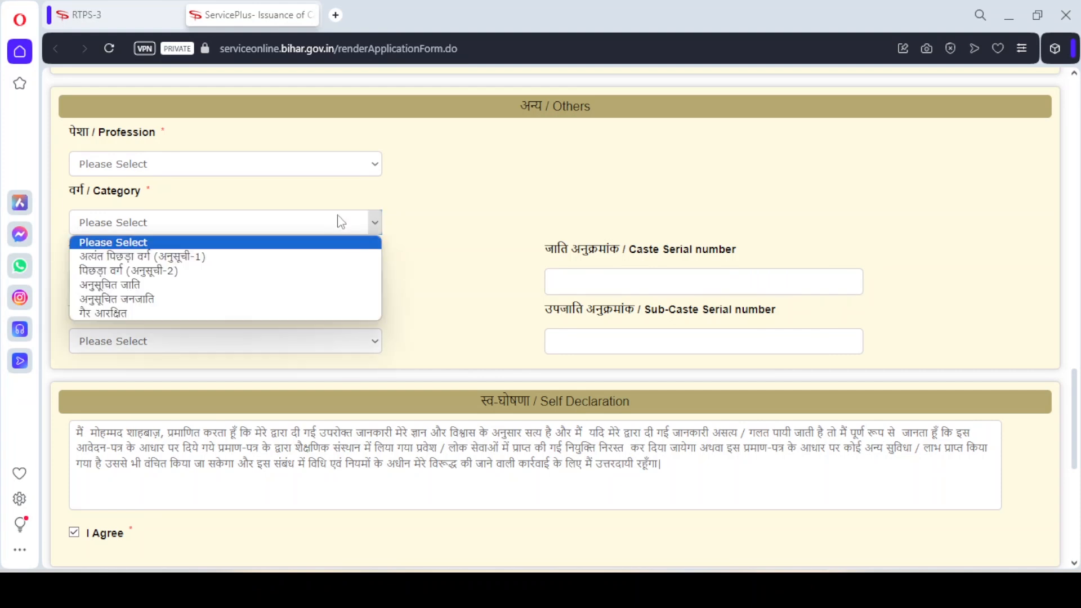
click(292, 257)
click(299, 283)
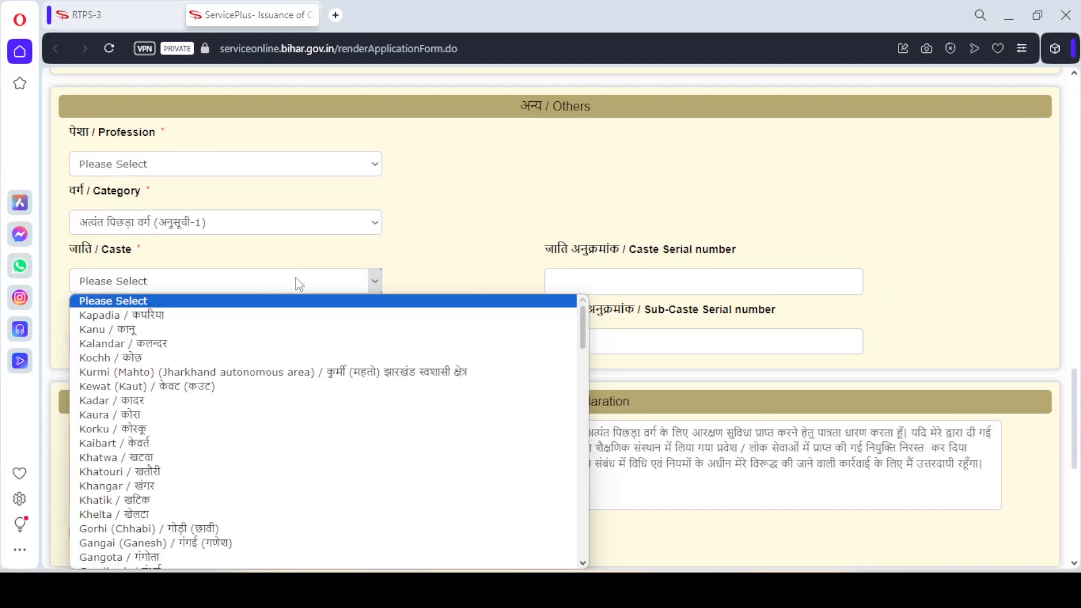
text(kul)
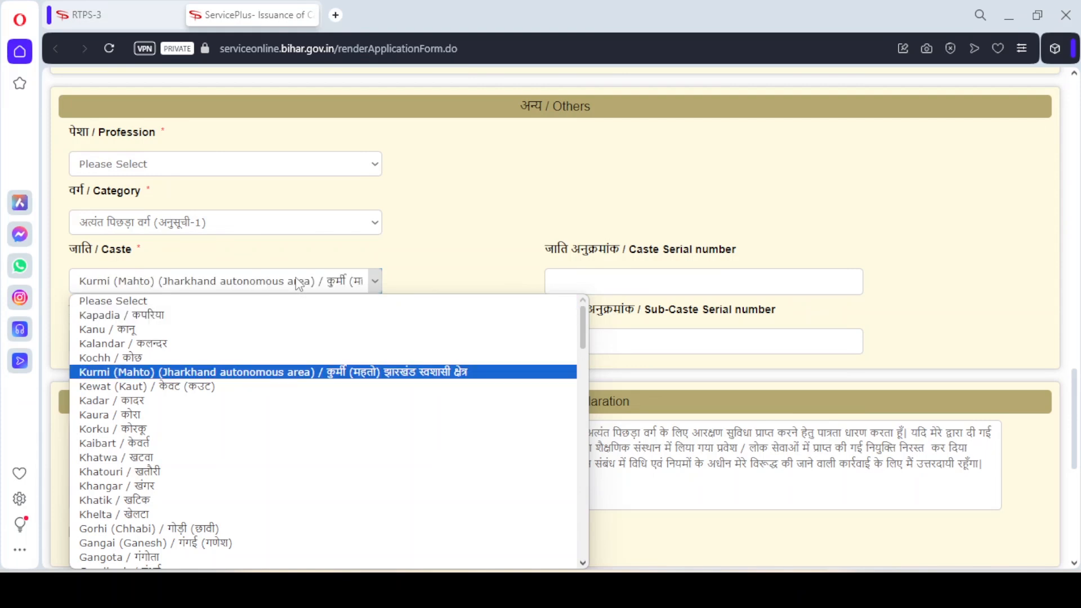
key(Return)
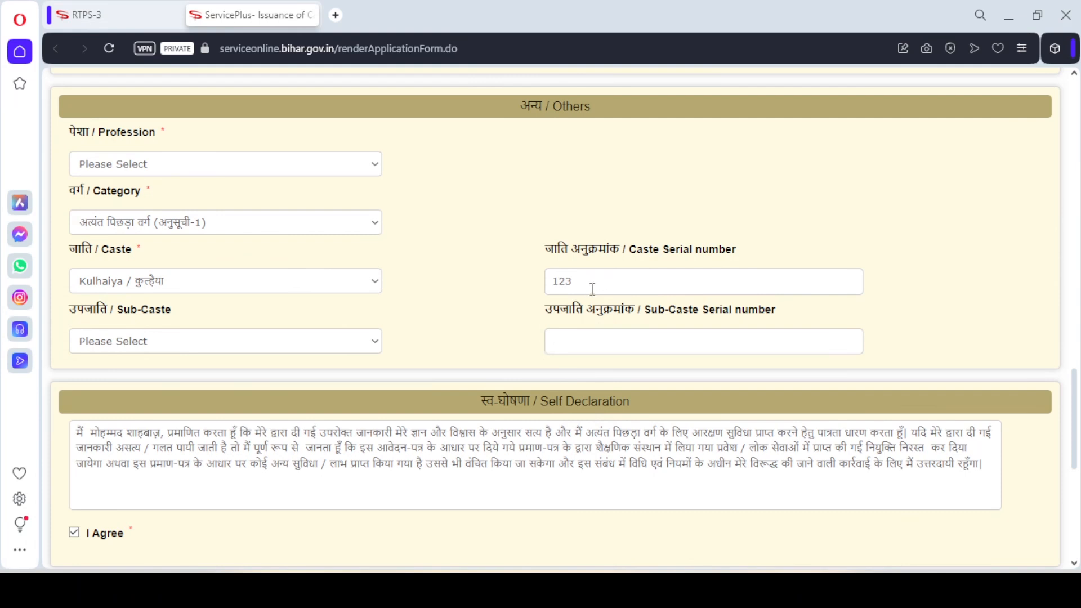
click(358, 346)
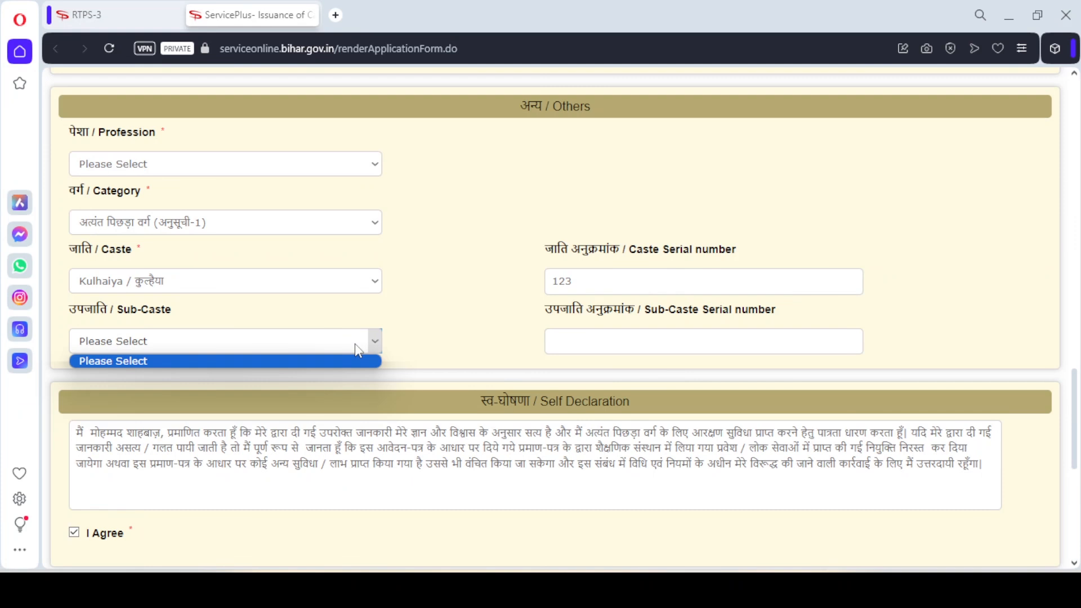
click(355, 345)
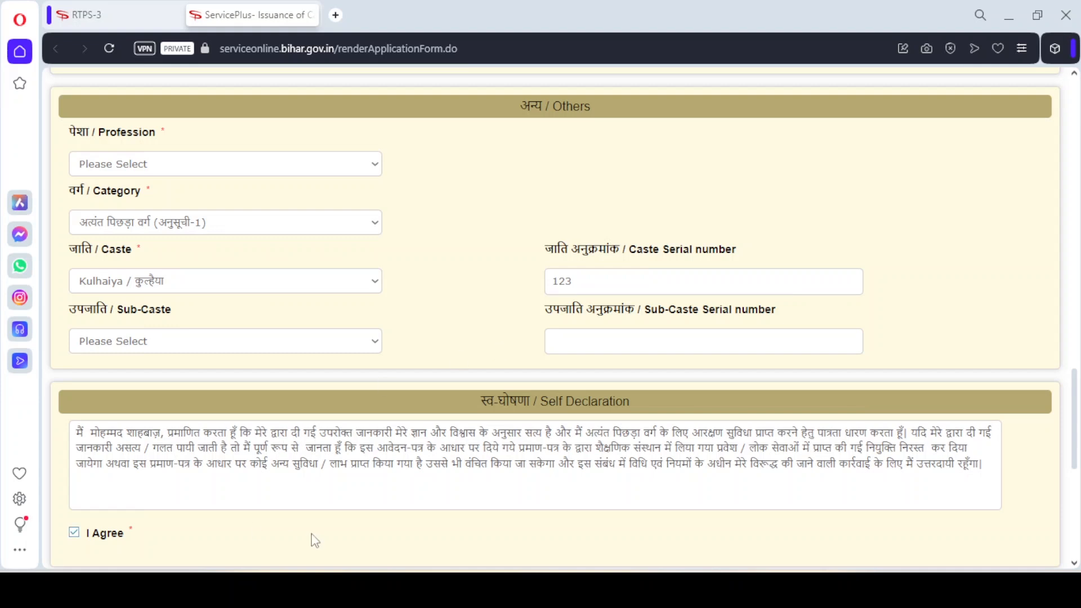
Step: Go past the self declaration and office details and activate the word verification field
drag(1078, 424, 1080, 494)
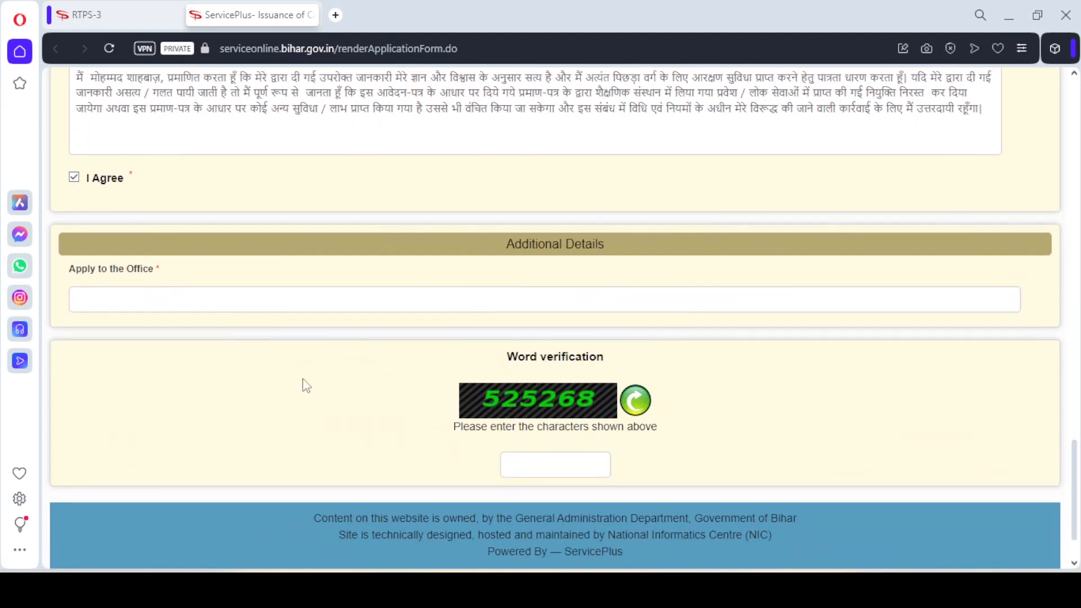
click(567, 472)
scroll(1078, 508, down, 2)
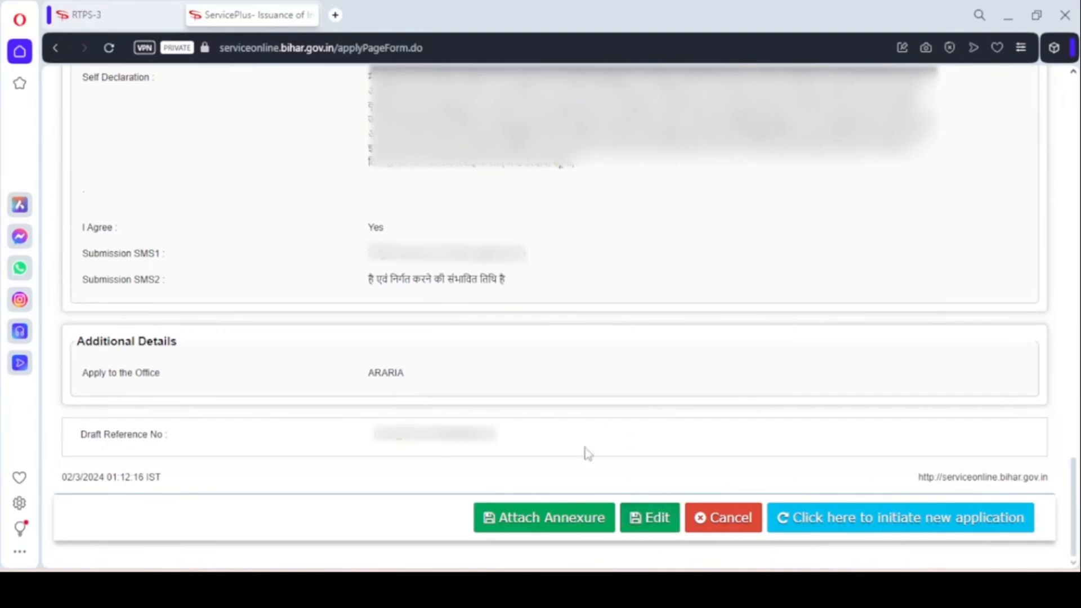
Step: Start attaching an annexure to the drafted application, choosing आधार कार्ड as the enclosure document and selecting its file
click(566, 526)
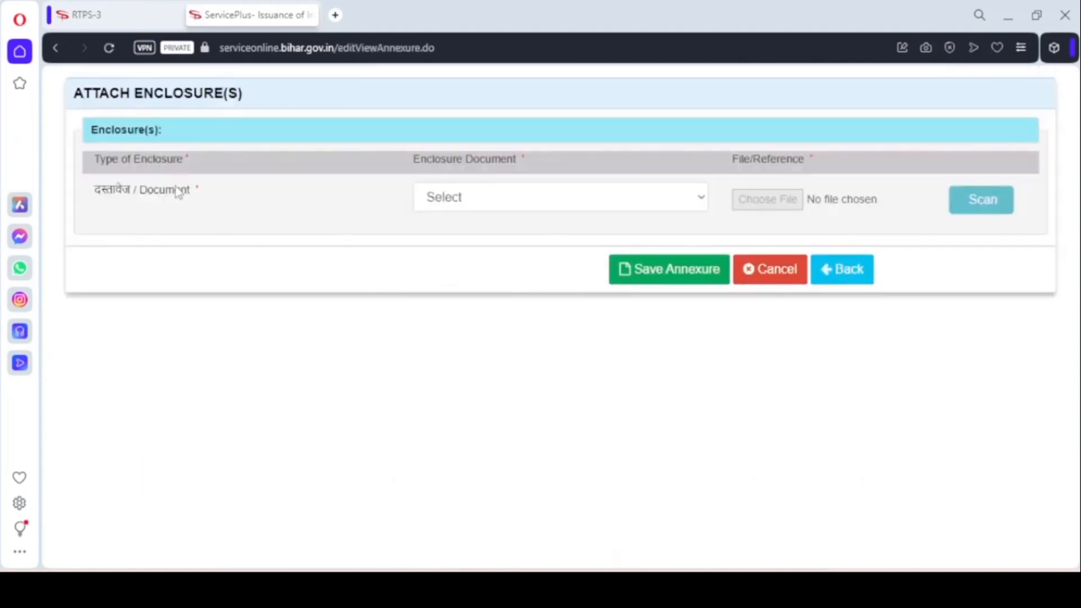
click(480, 198)
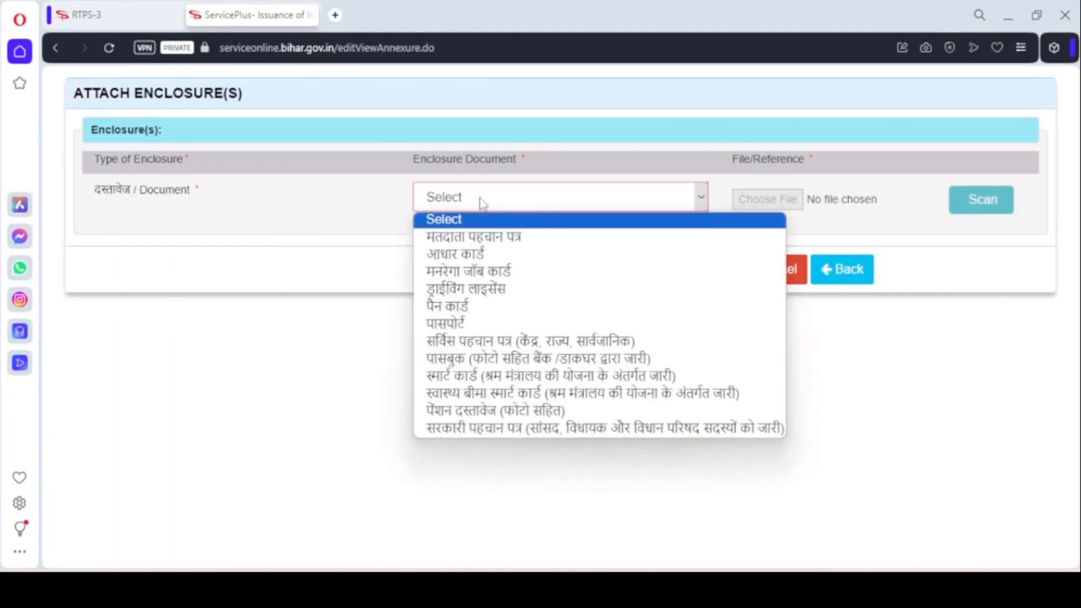
click(493, 253)
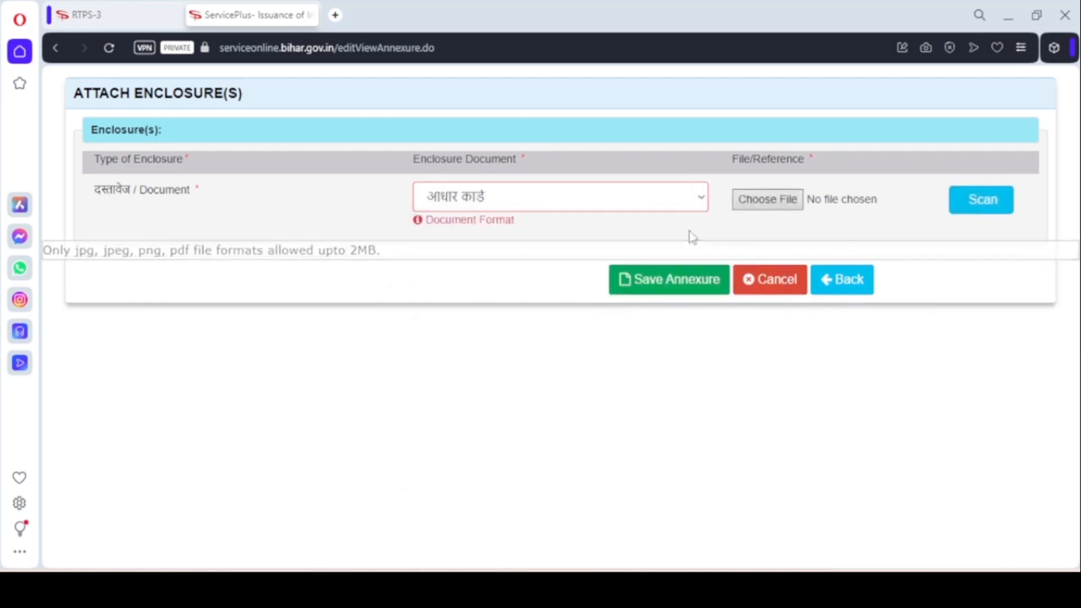
mouse_move(426, 224)
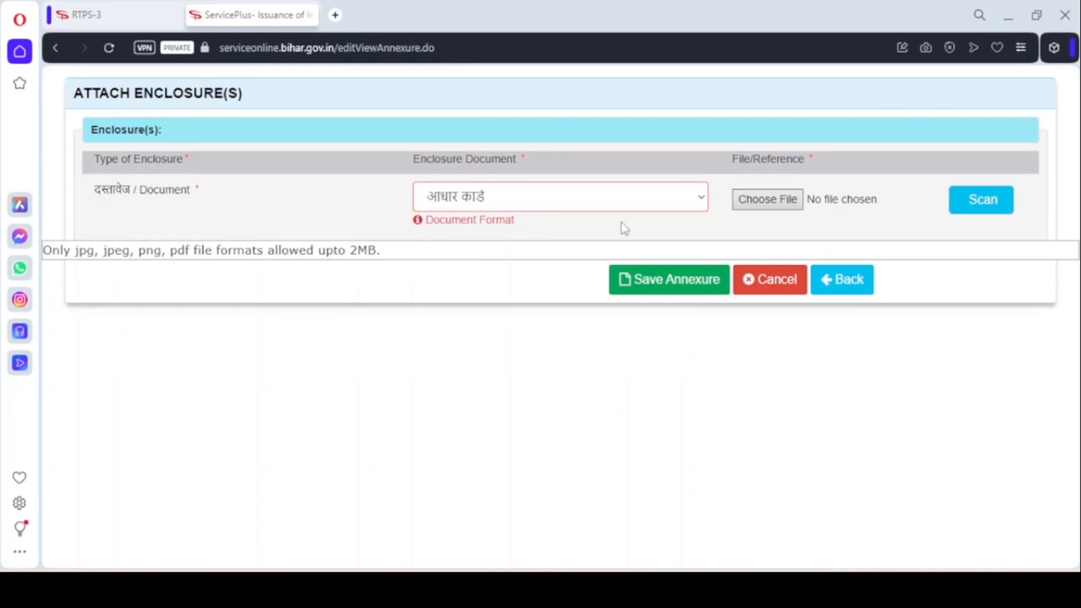
click(780, 204)
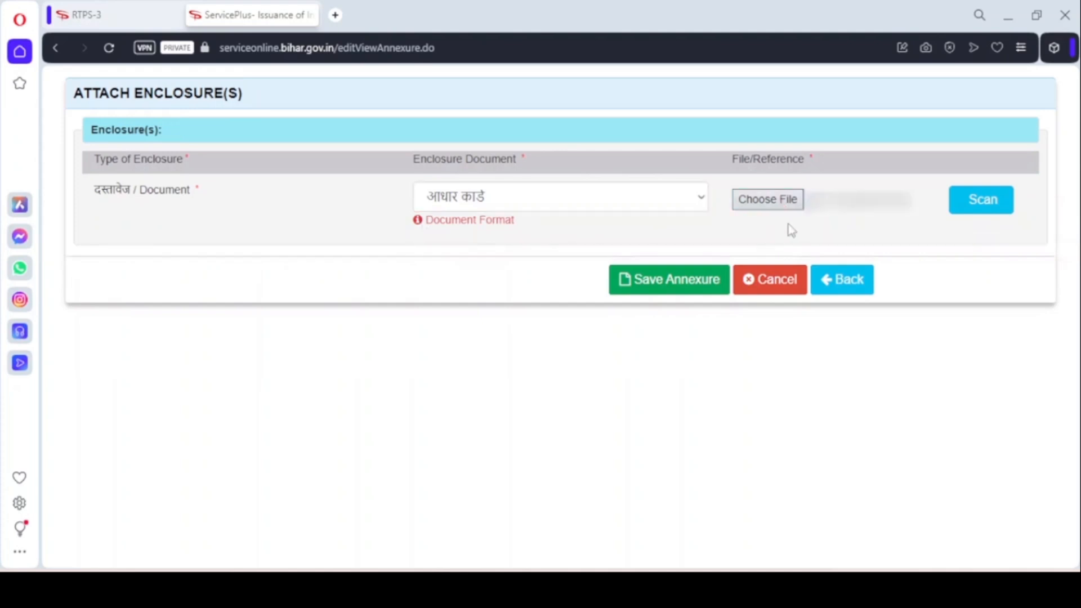
Step: Save the annexure and submit the caste certificate application
click(698, 289)
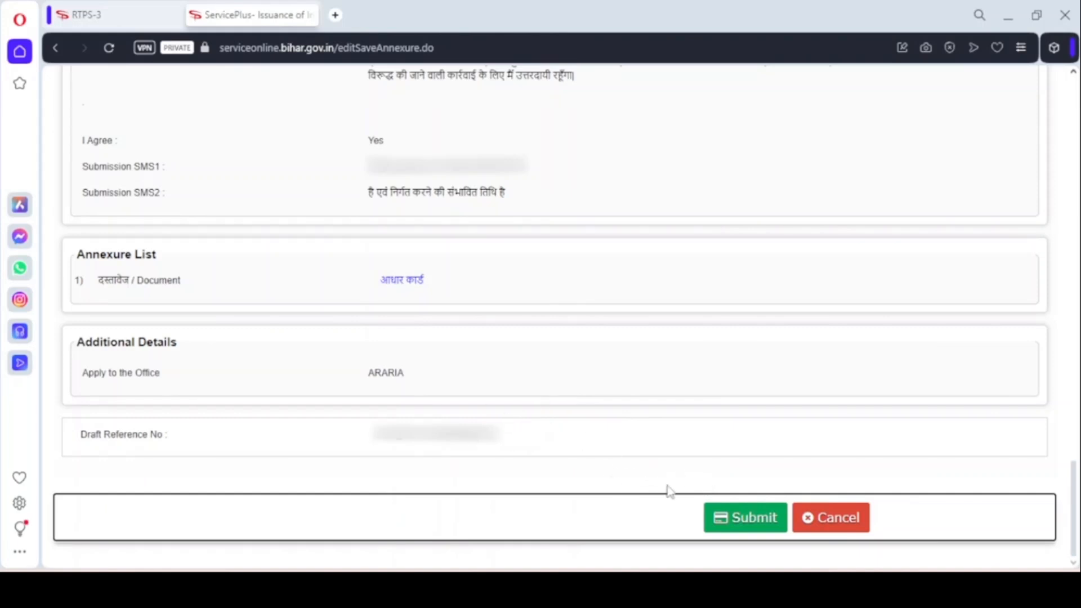
click(752, 533)
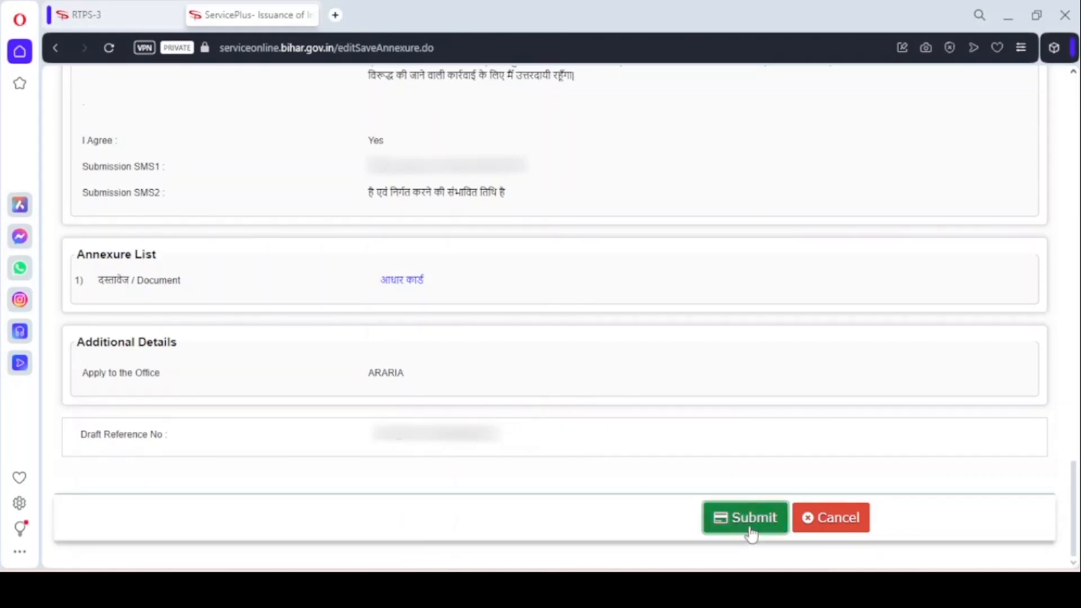